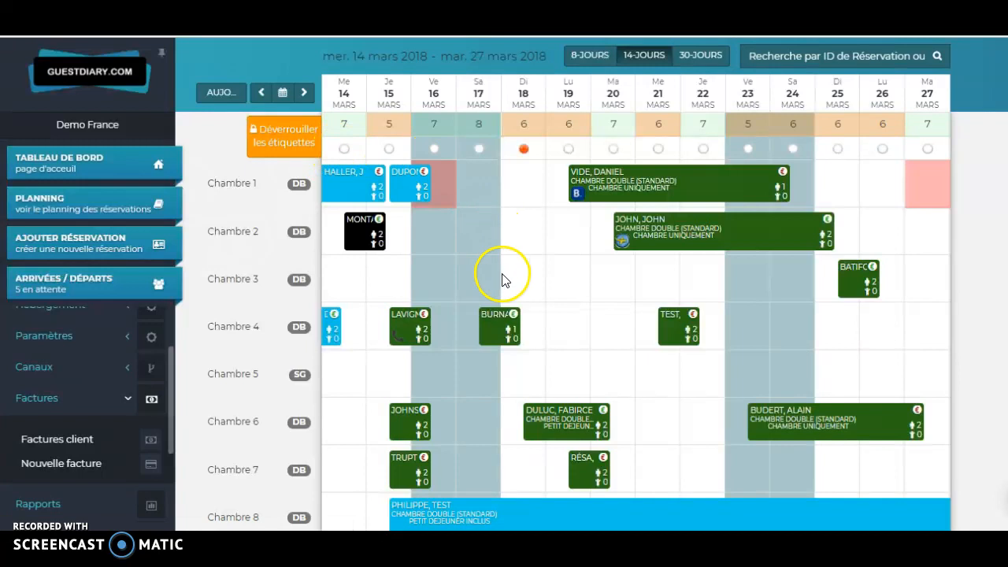
Step: Show the detail card of the Chambre 1 booking for 10–15 March
click(356, 183)
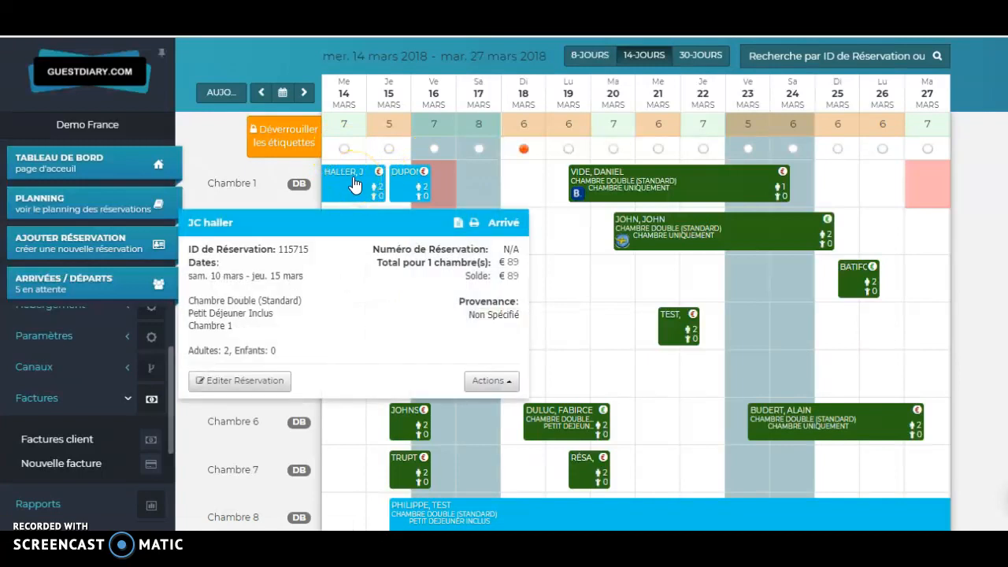
Step: From the booking's Ajouter Paiement / Créer Facture action, enable Créer Facture with Taxe de Séjour quantity 1
right_click(356, 183)
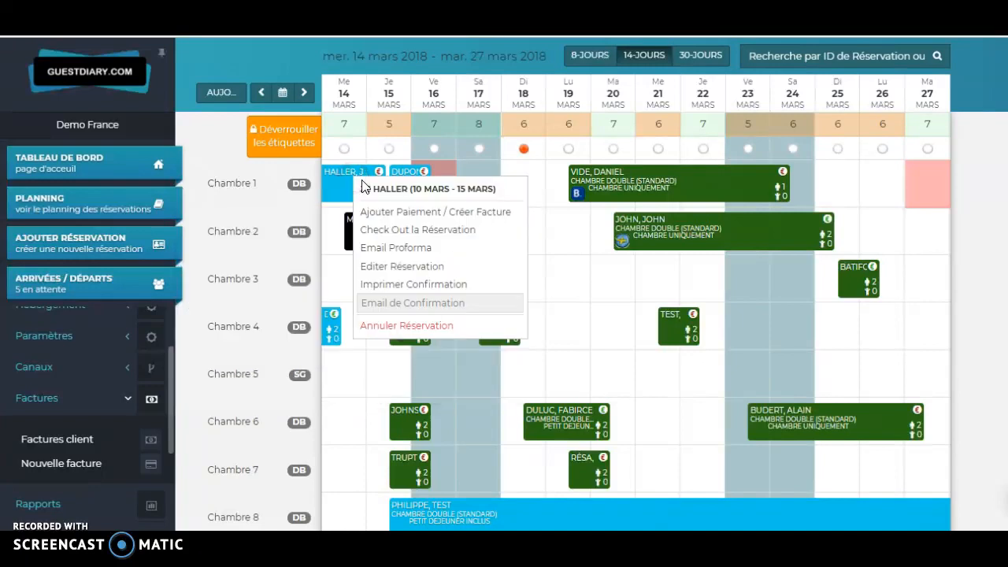
click(390, 211)
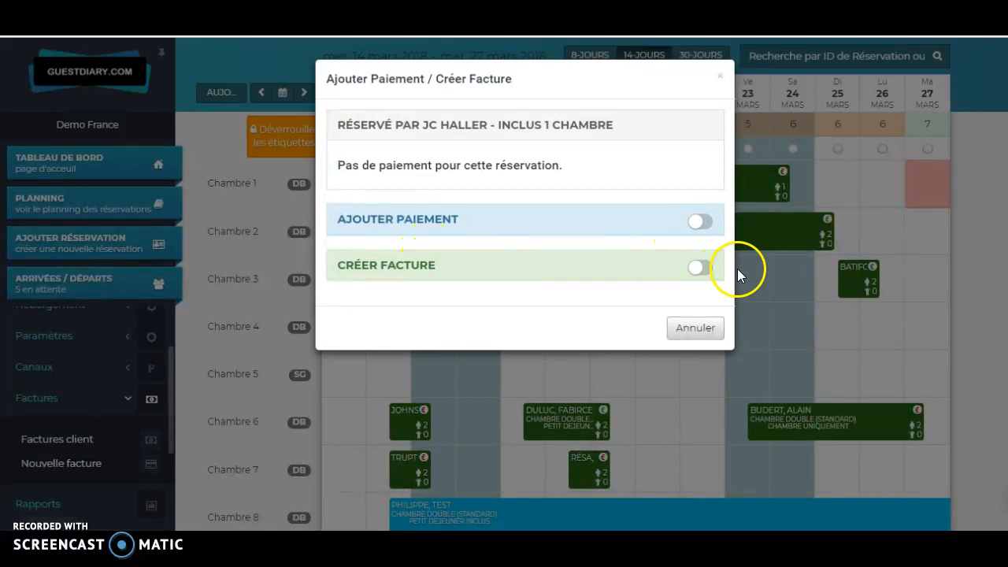
click(701, 269)
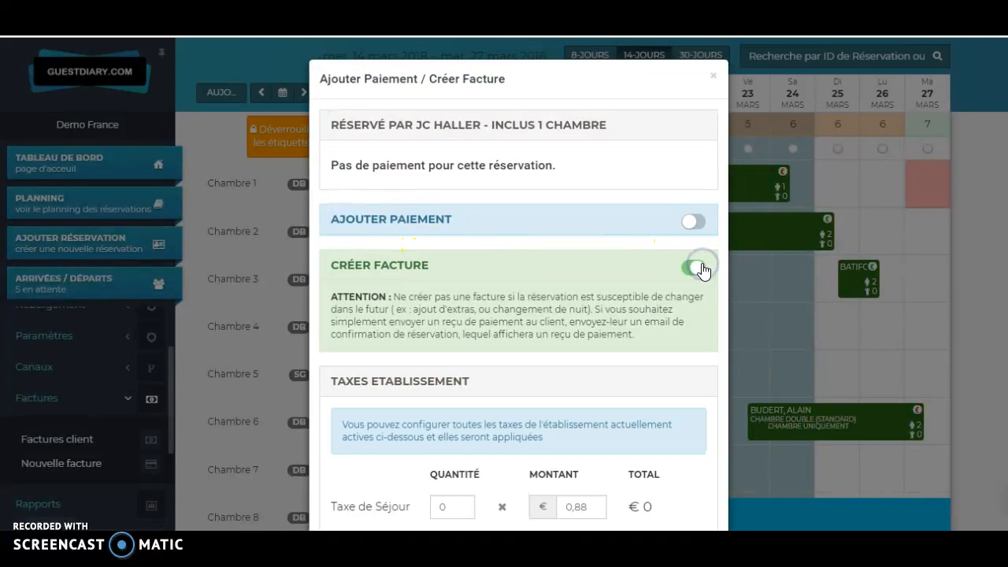
scroll(703, 268, down, 3)
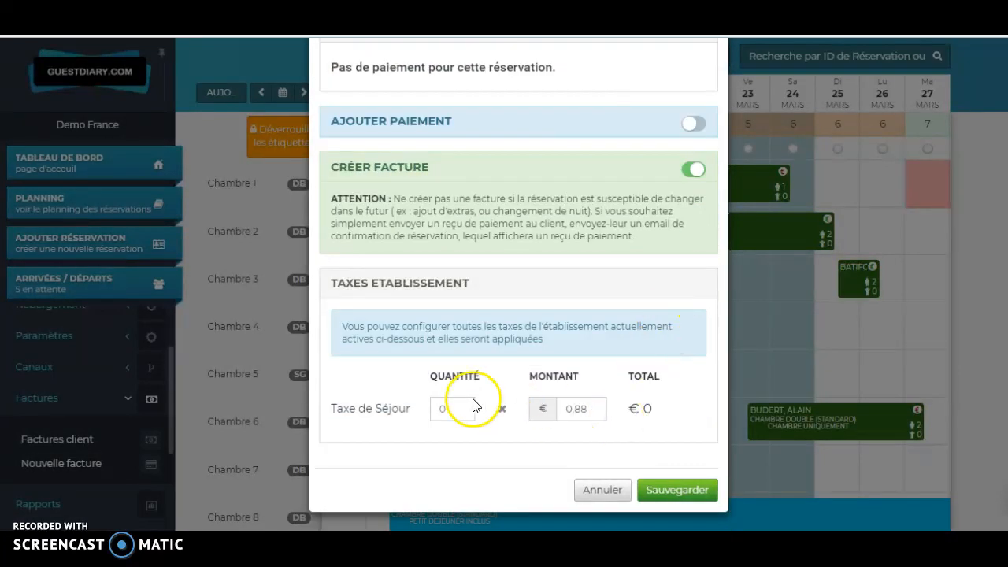
click(455, 406)
text(1)
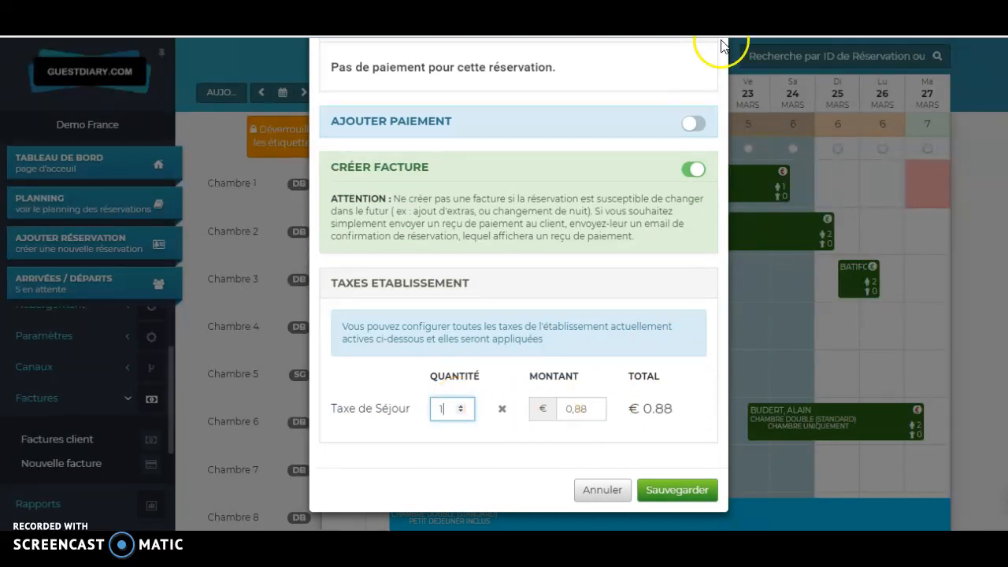
Step: Enable Ajouter Paiement for the €89.88 card payment and save
click(690, 124)
click(661, 156)
drag(661, 156, 690, 159)
click(691, 209)
scroll(690, 209, down, 1)
scroll(540, 153, up, 3)
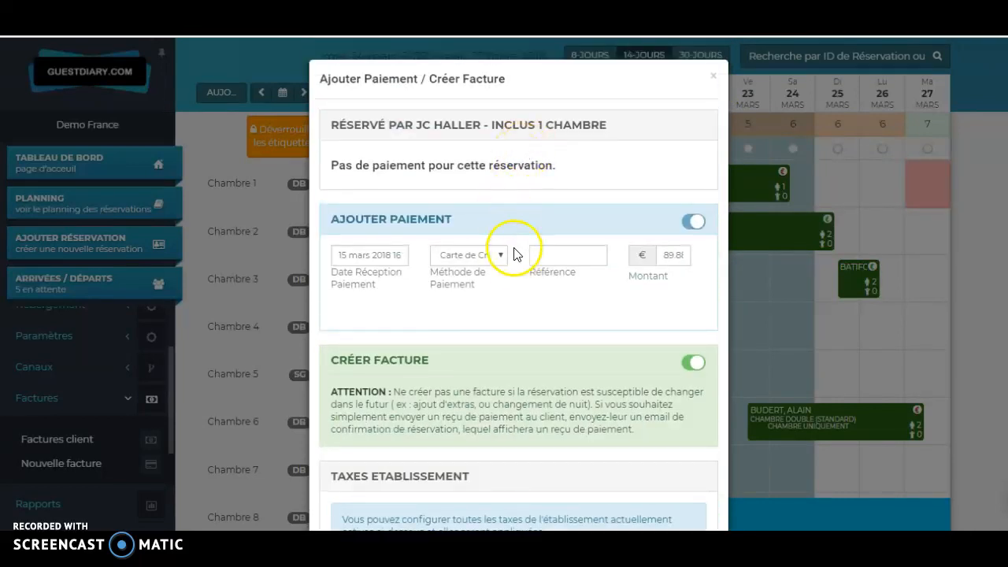
scroll(653, 252, down, 3)
click(713, 497)
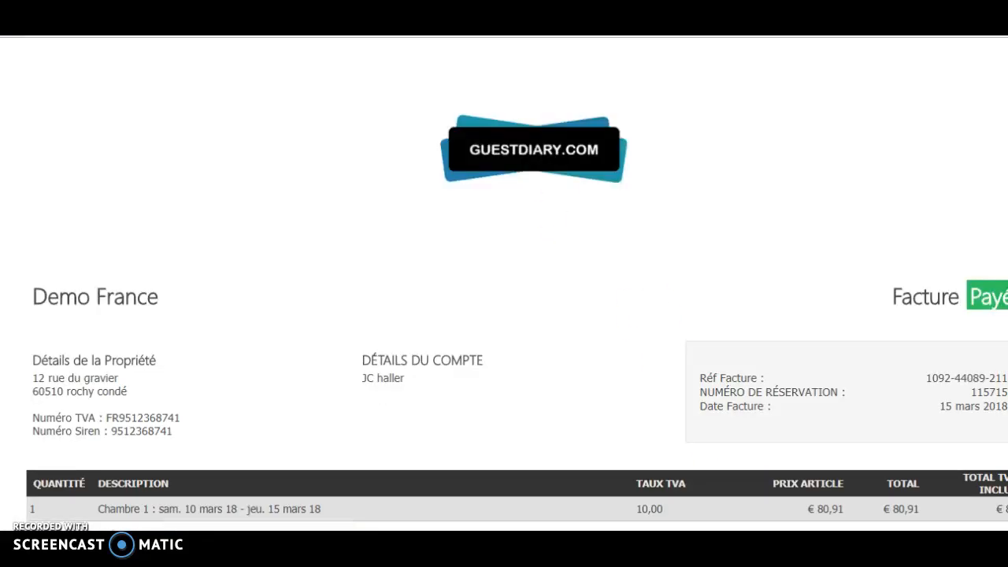
Step: Review the invoice's Sous Total, TVA, Taxe de Séjour, Total and Paiements lines
scroll(689, 223, down, 2)
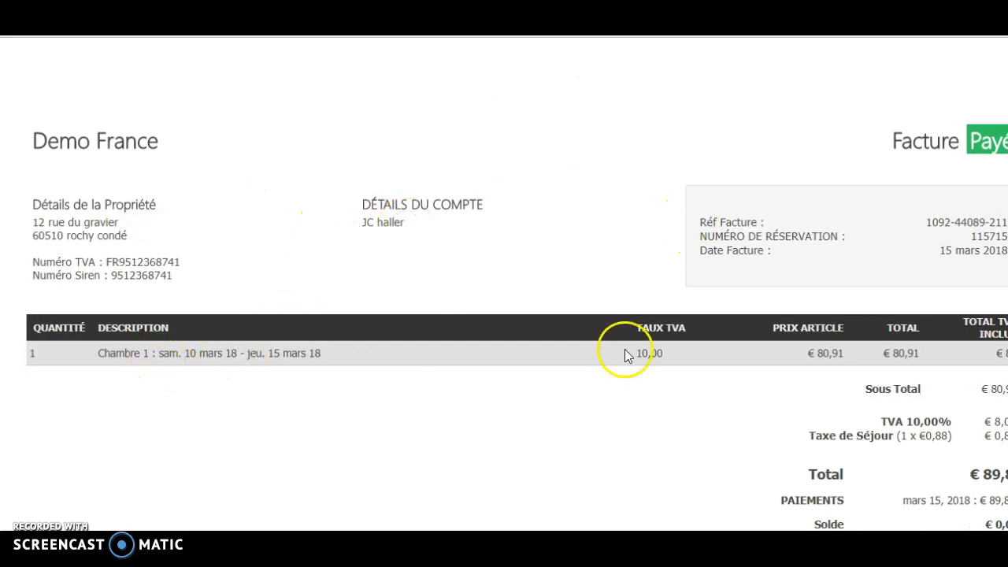
scroll(978, 441, down, 1)
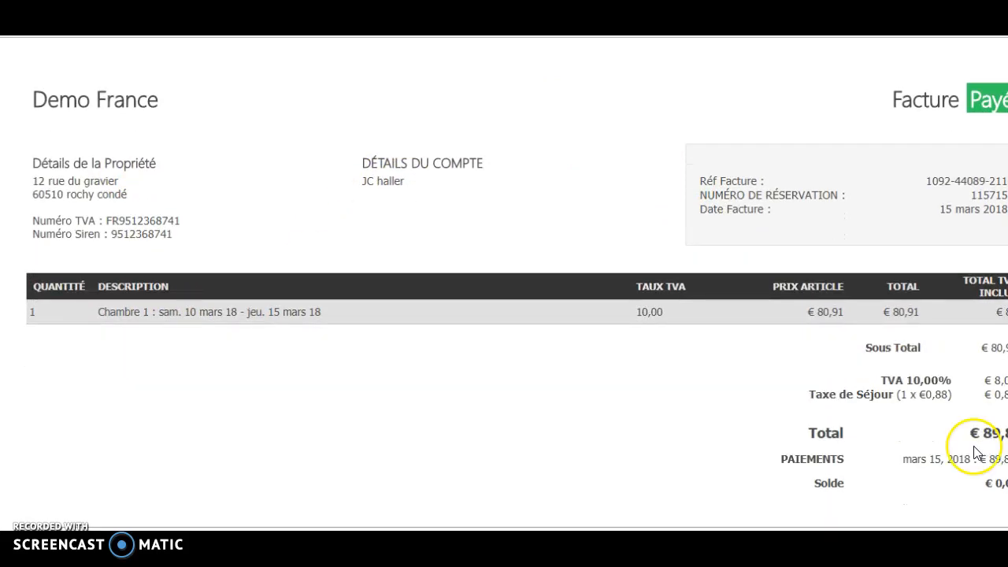
double_click(984, 434)
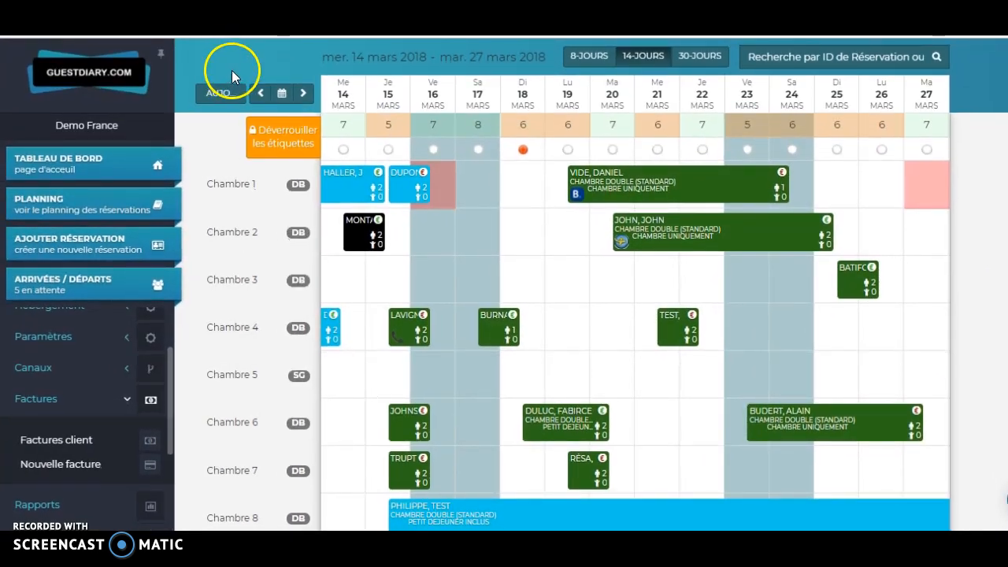
Step: Start the Chambre 7 check-in from Arrivées / Départs with invoice creation enabled
click(109, 293)
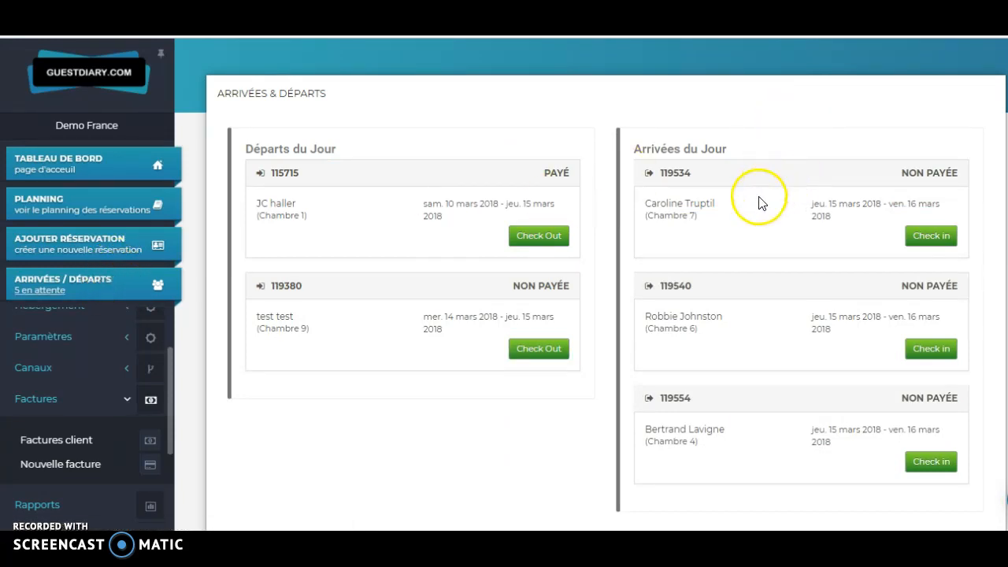
click(931, 236)
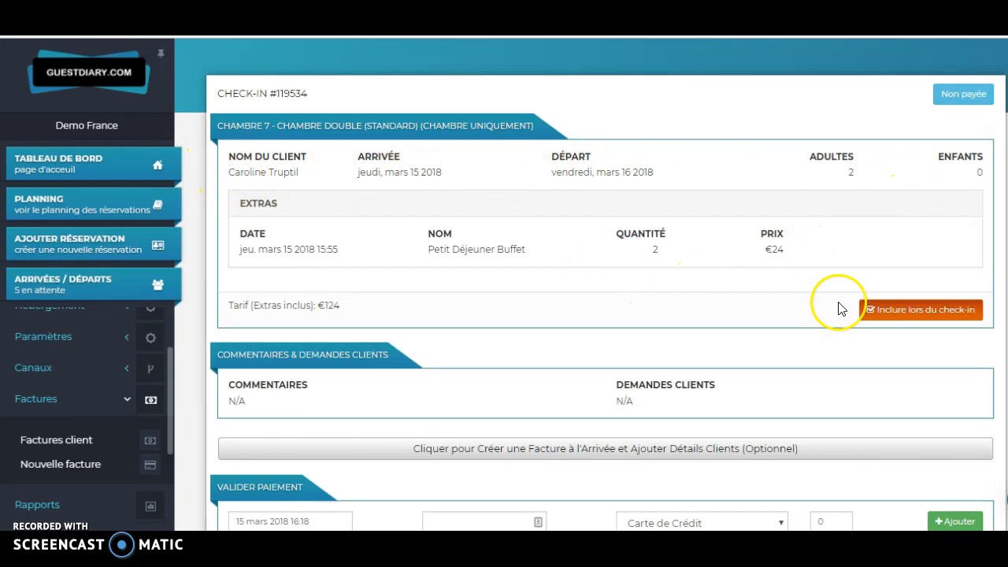
scroll(727, 297, down, 1)
scroll(726, 296, down, 1)
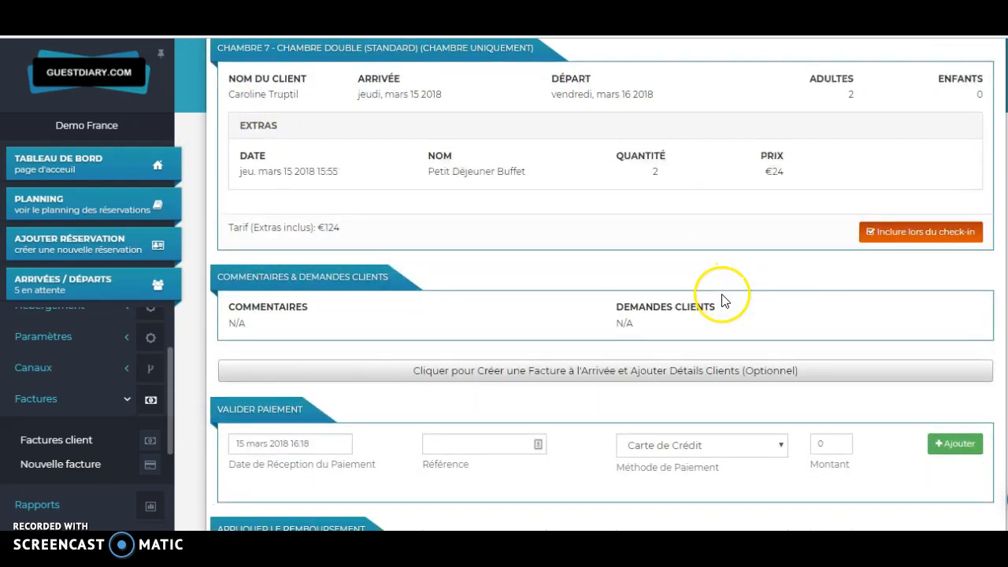
click(670, 370)
Step: Edit the customer details used on the check-in invoice
scroll(756, 311, down, 4)
scroll(419, 282, down, 1)
scroll(344, 295, up, 1)
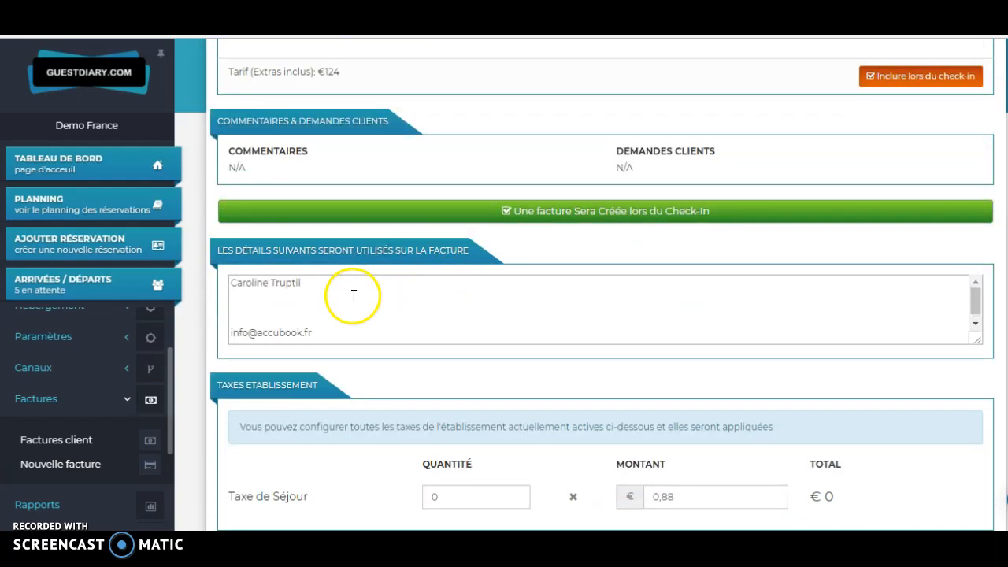
click(369, 307)
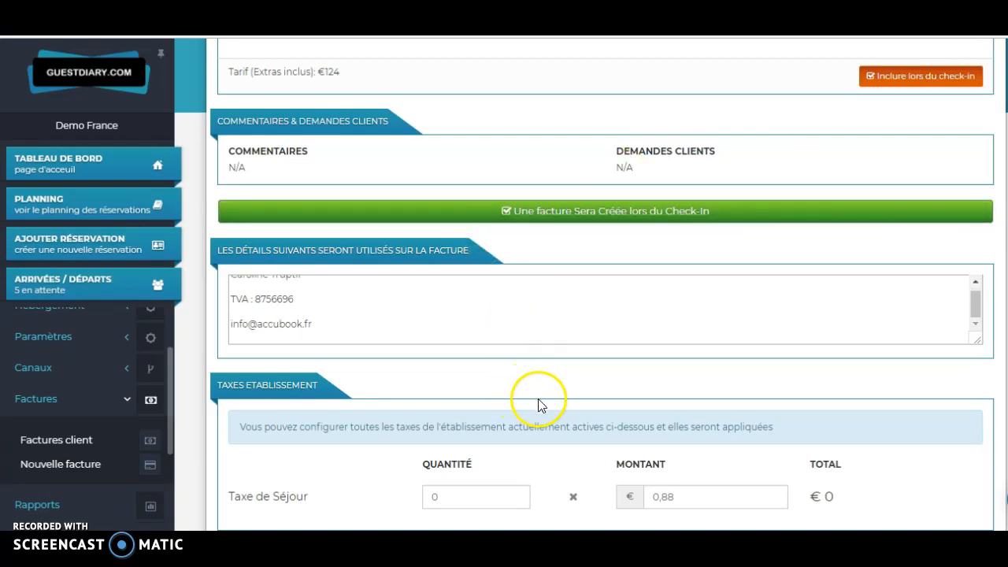
scroll(528, 405, down, 3)
Step: Set Taxe de Séjour to 2 and add a €125.76 Espèces payment
click(515, 261)
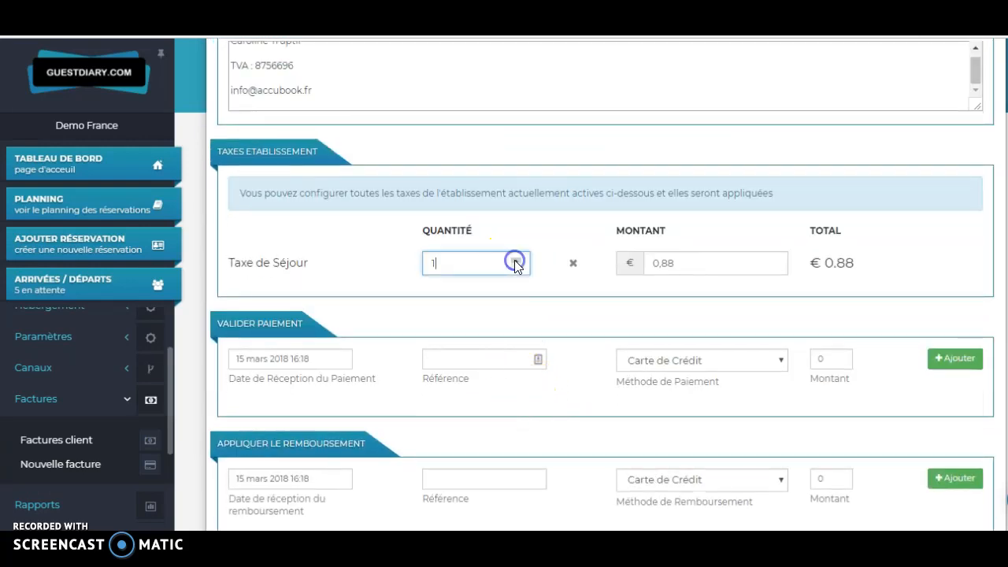
click(566, 309)
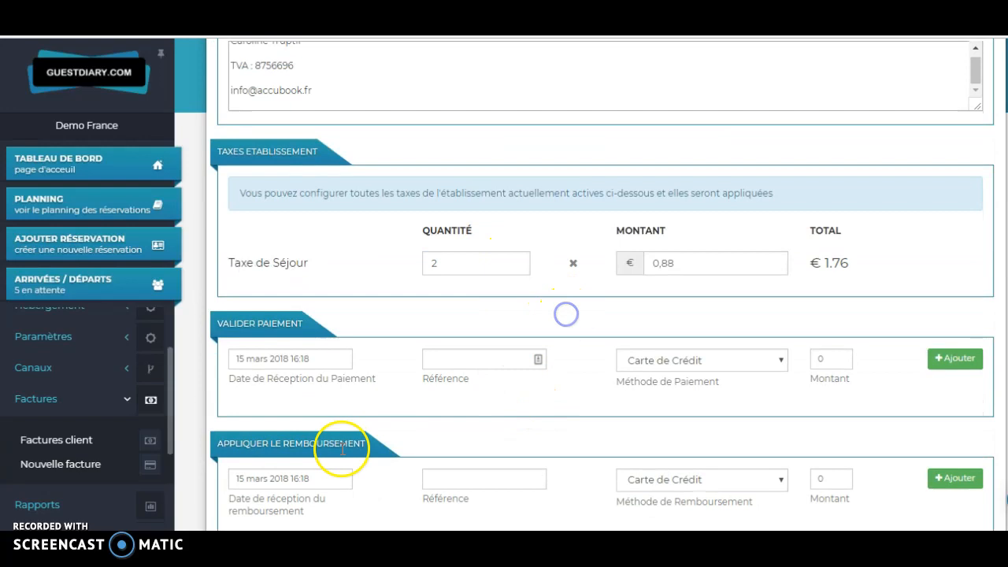
click(665, 363)
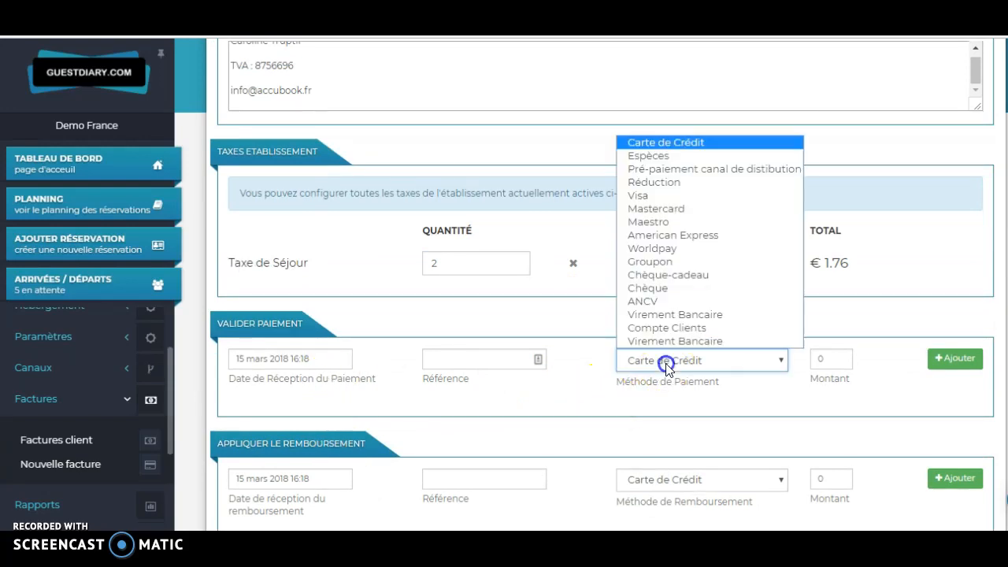
click(693, 155)
click(824, 357)
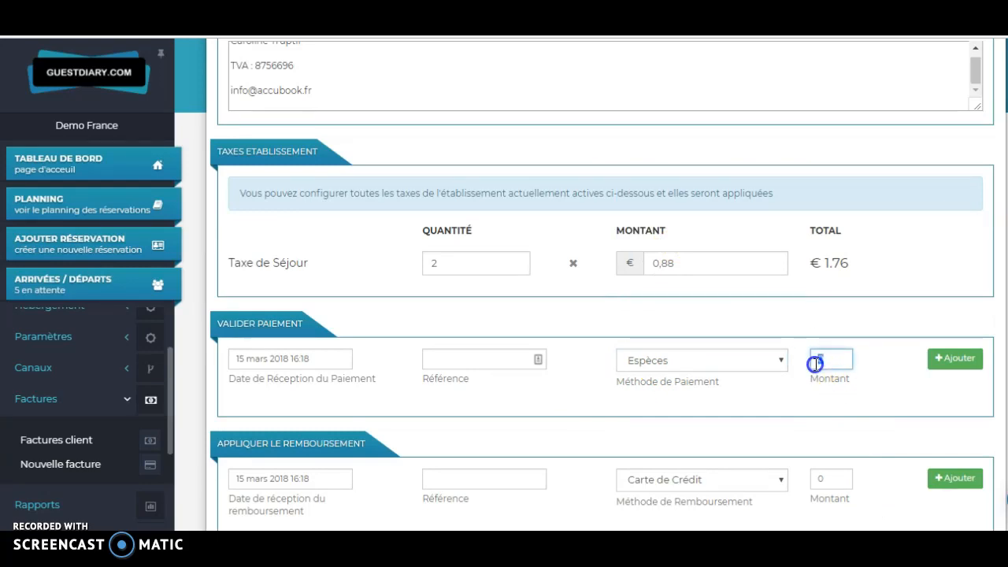
scroll(818, 363, down, 3)
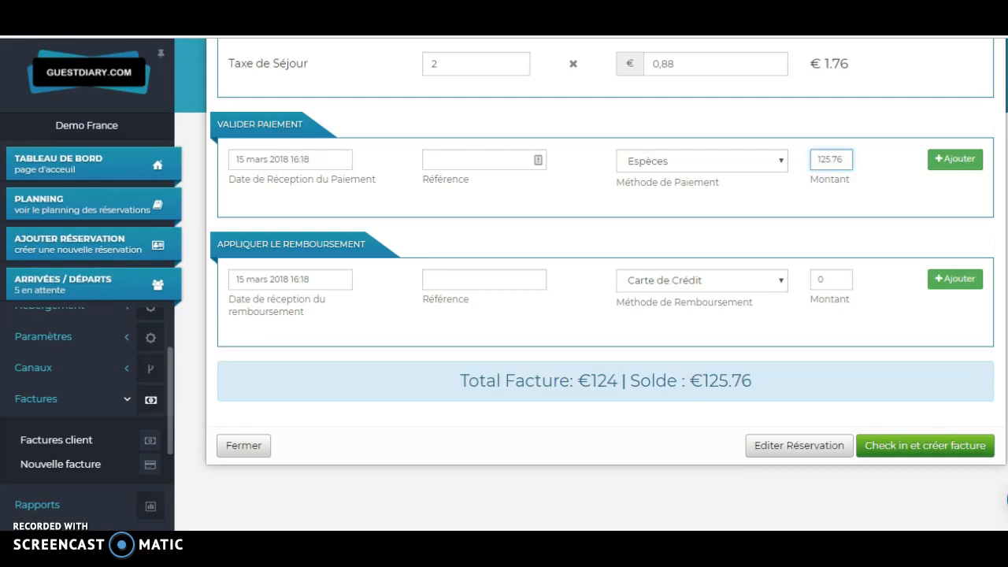
click(961, 162)
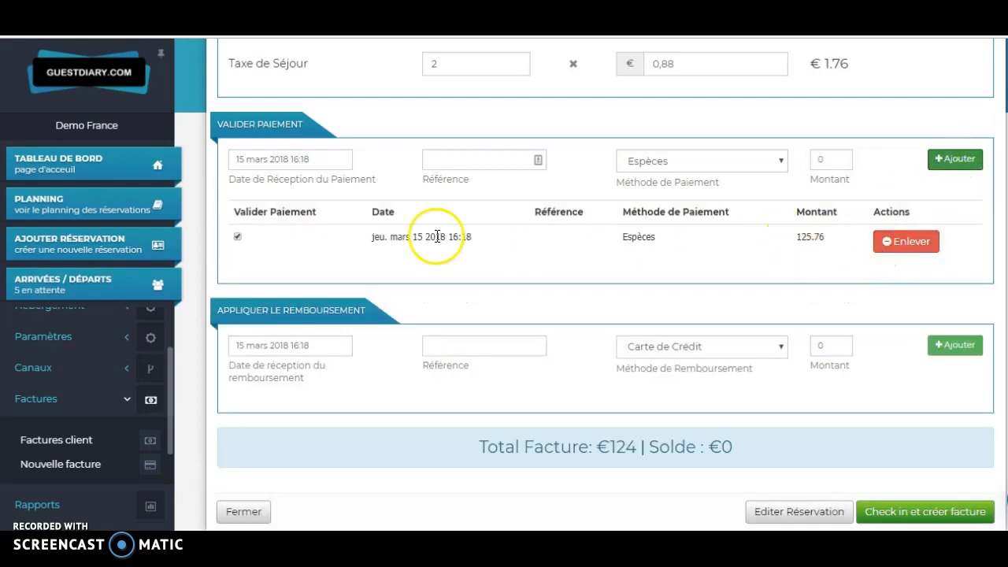
Step: Check in the Chambre 7 guest with the invoice, view it for printing, then return to Planning
click(928, 512)
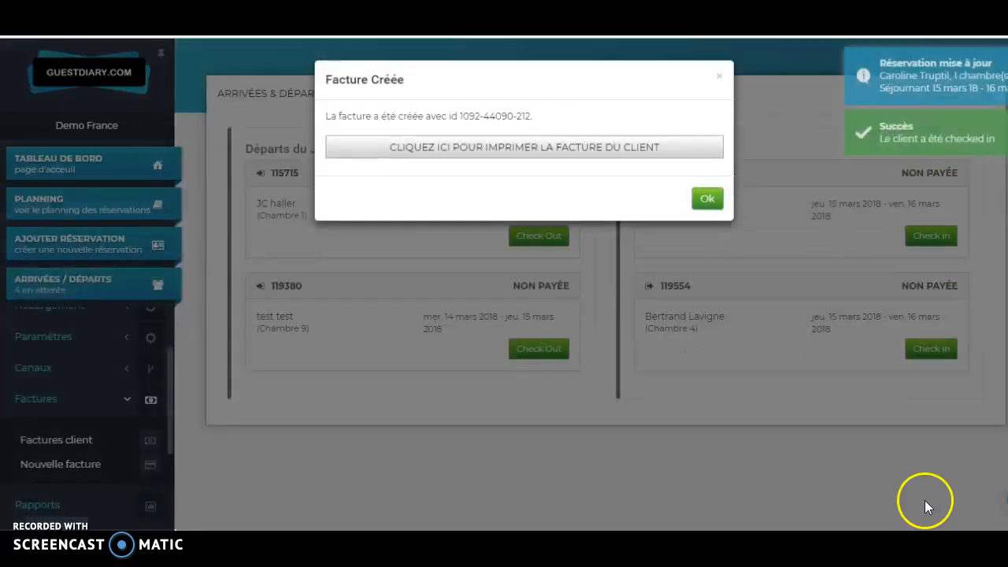
click(476, 150)
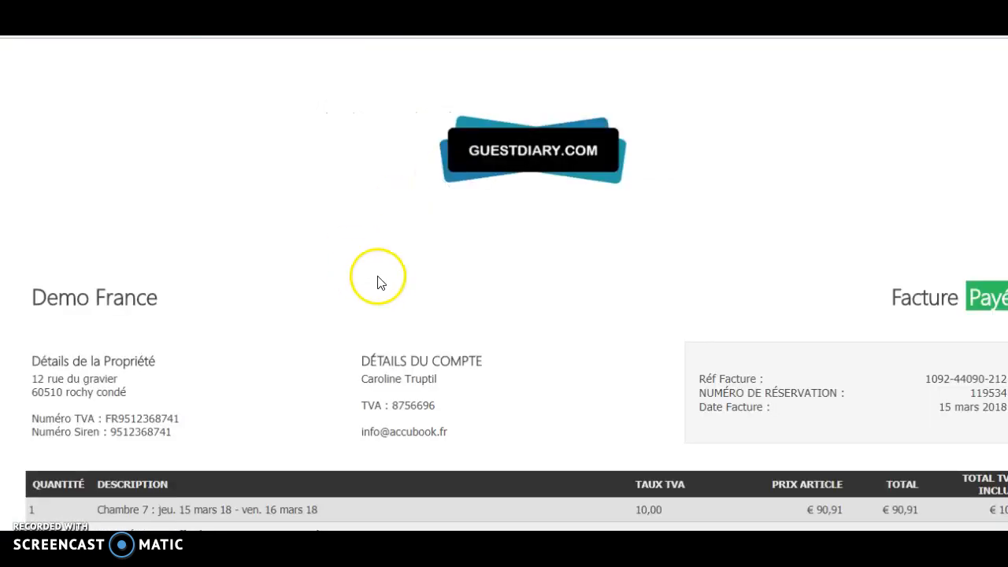
scroll(803, 275, down, 3)
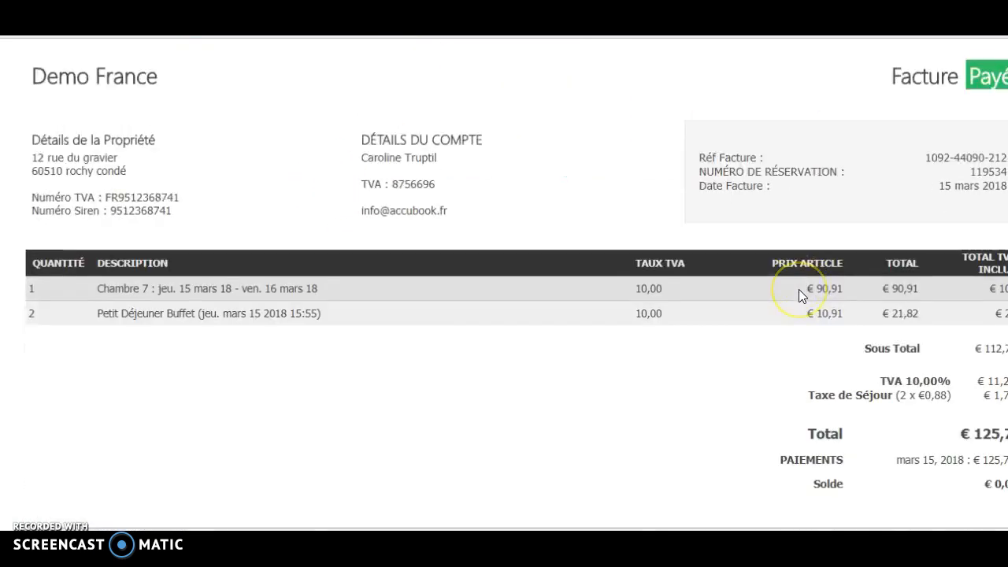
scroll(797, 290, up, 2)
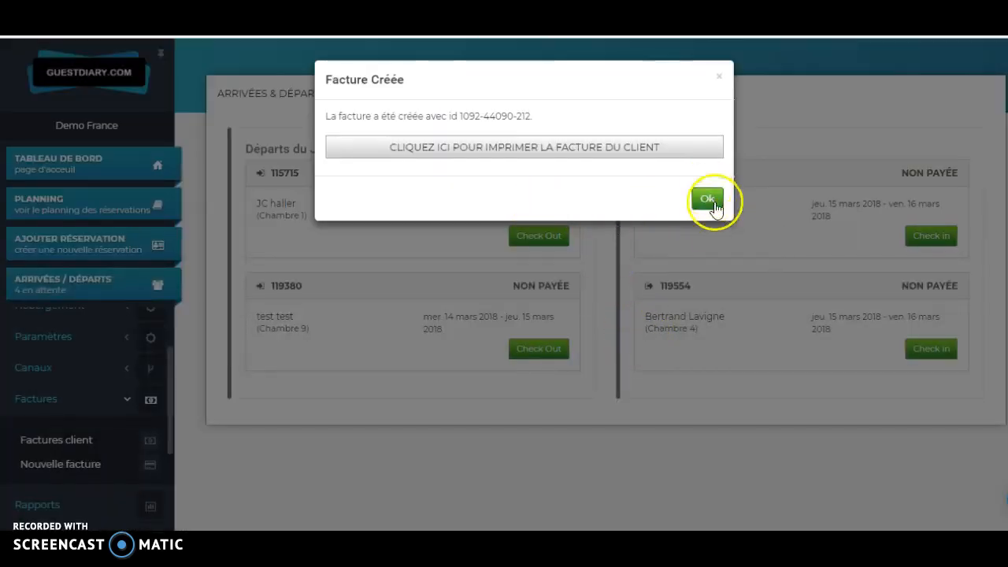
click(711, 198)
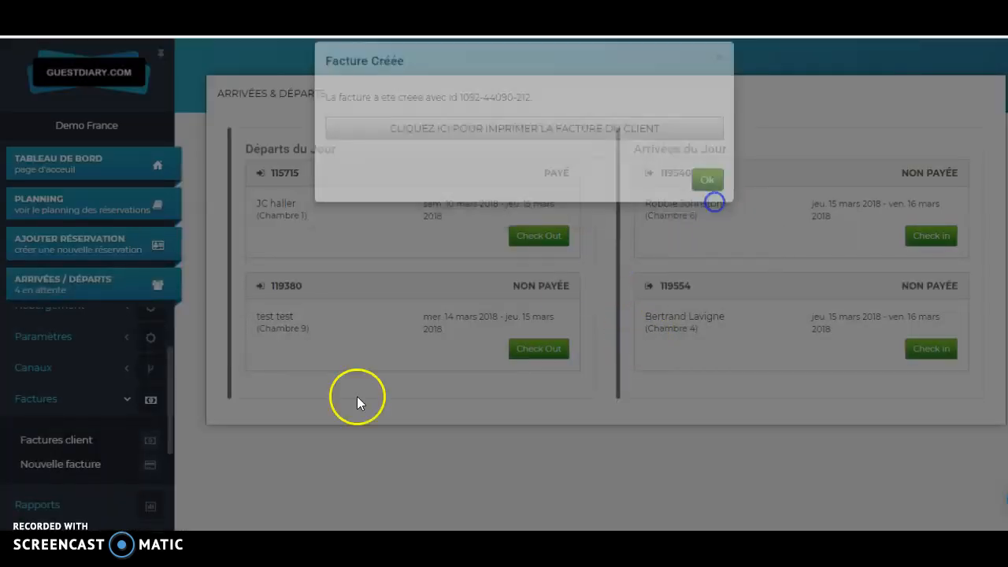
click(52, 202)
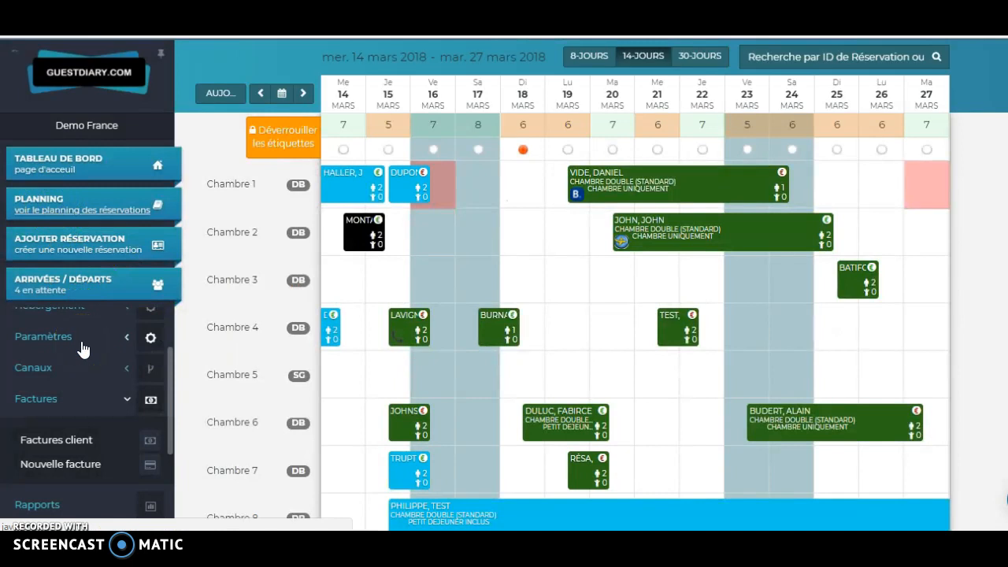
click(356, 185)
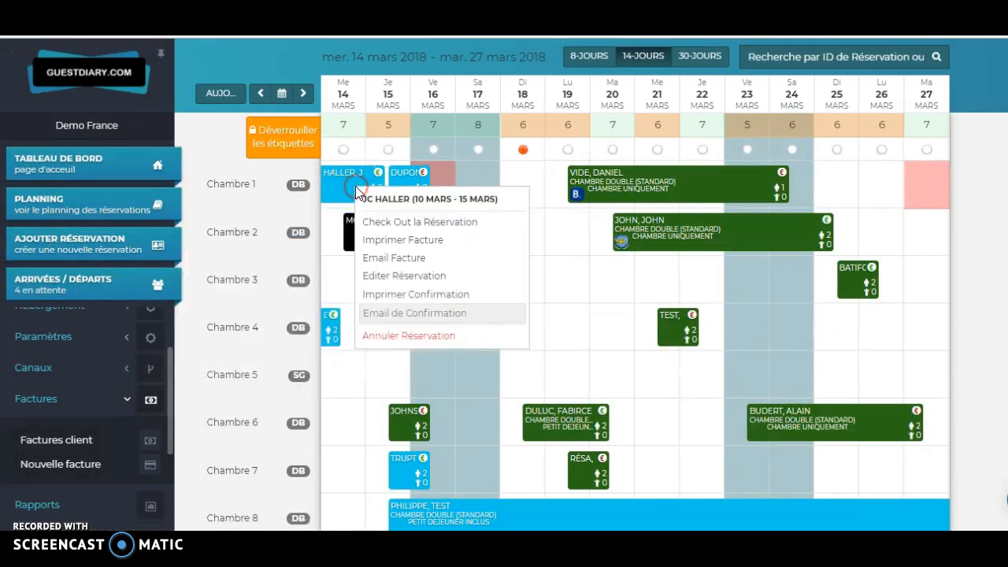
click(389, 257)
click(517, 182)
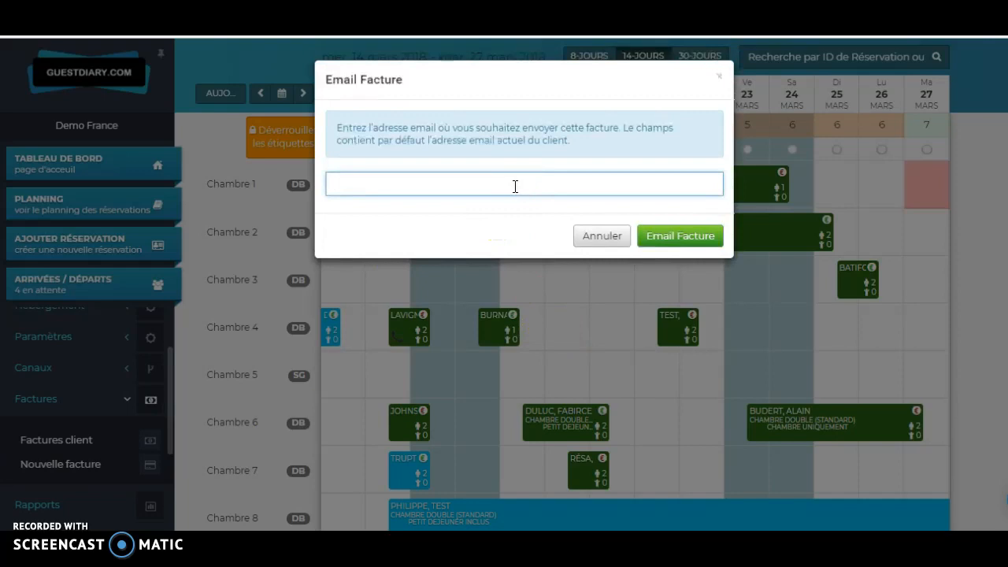
click(474, 183)
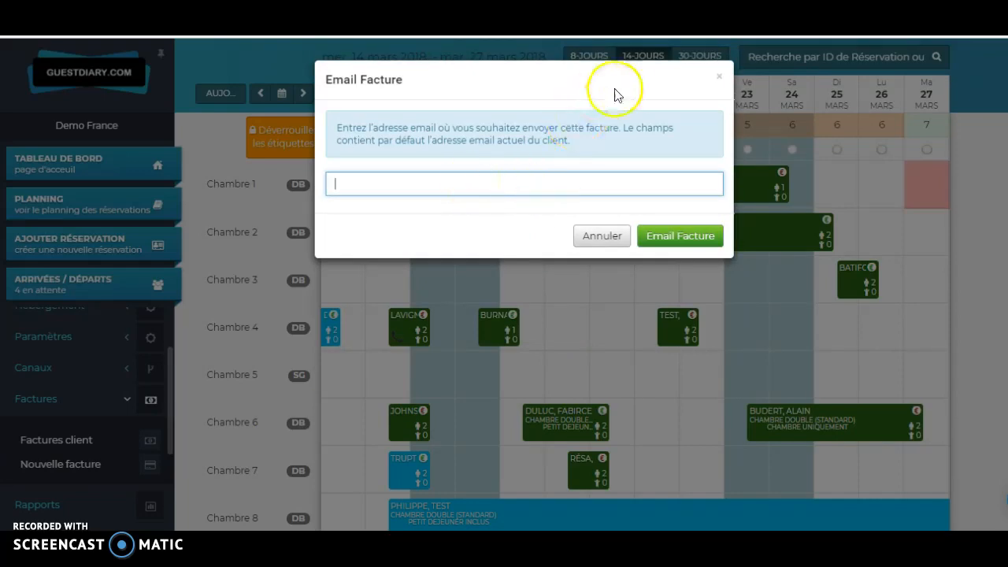
click(716, 76)
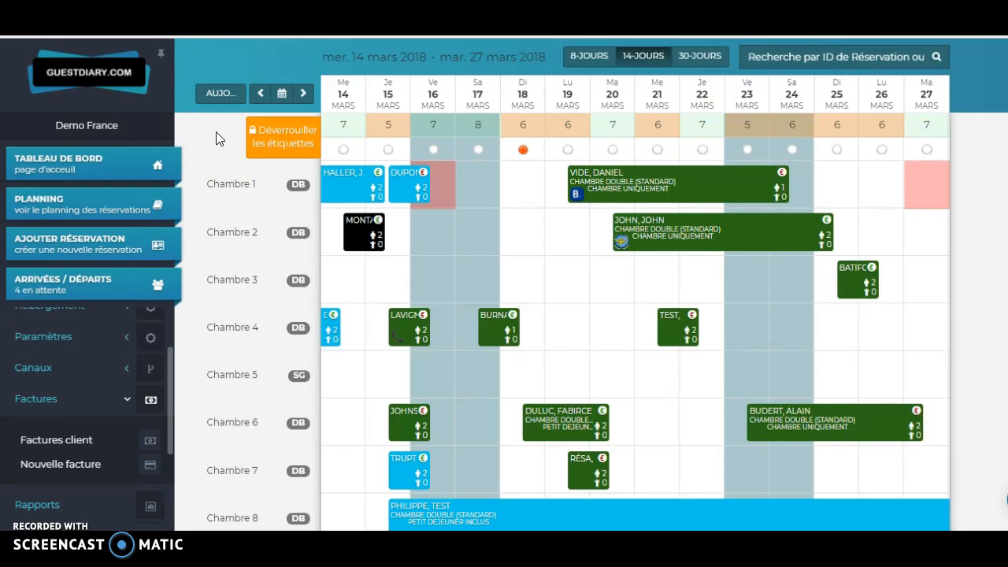
click(89, 285)
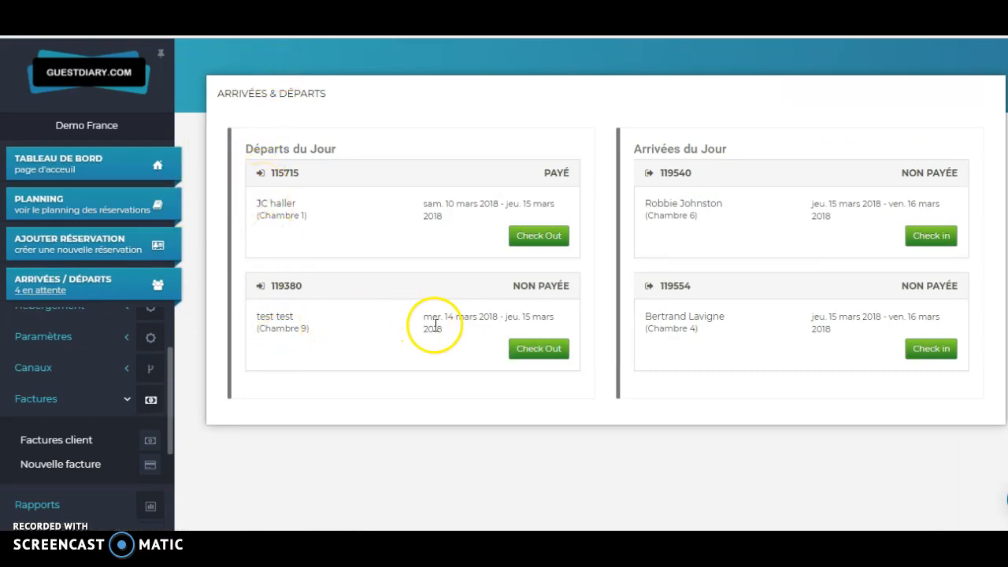
click(514, 354)
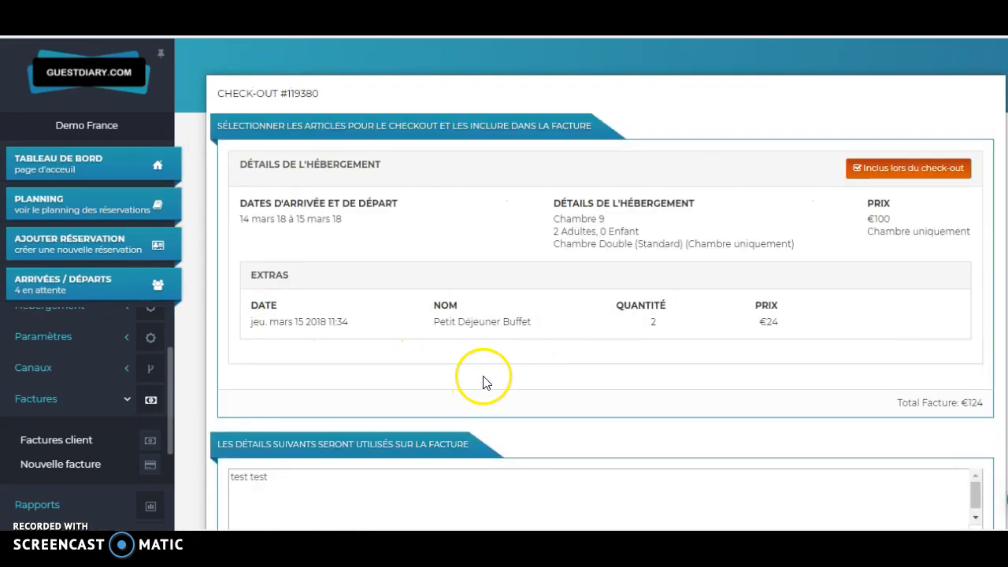
drag(239, 219, 347, 220)
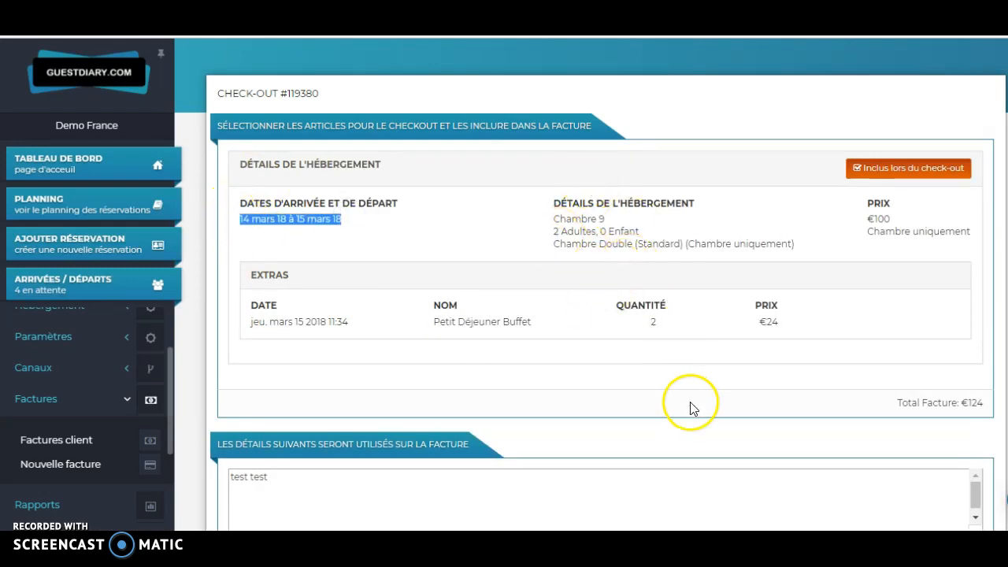
scroll(376, 308, down, 3)
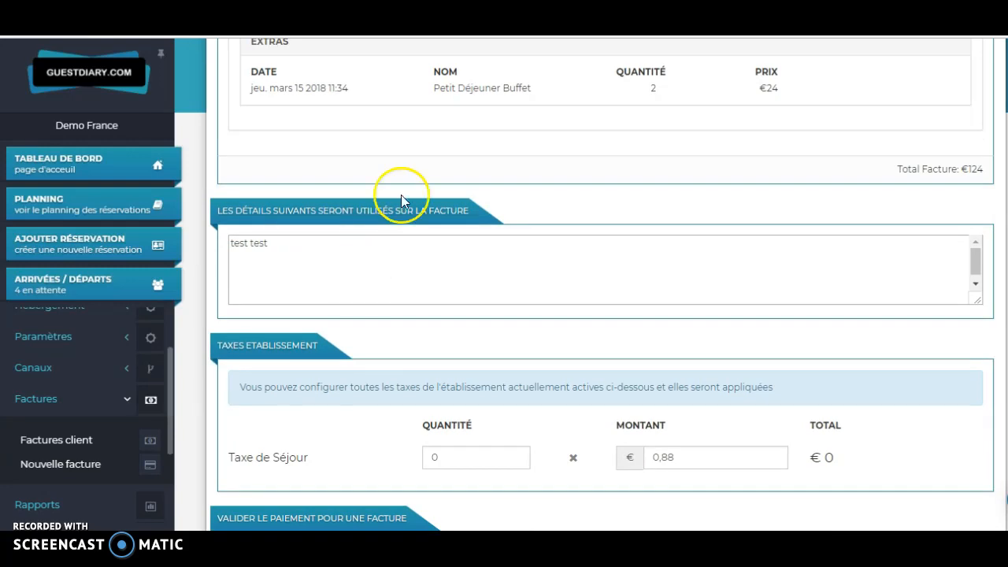
scroll(457, 322, down, 1)
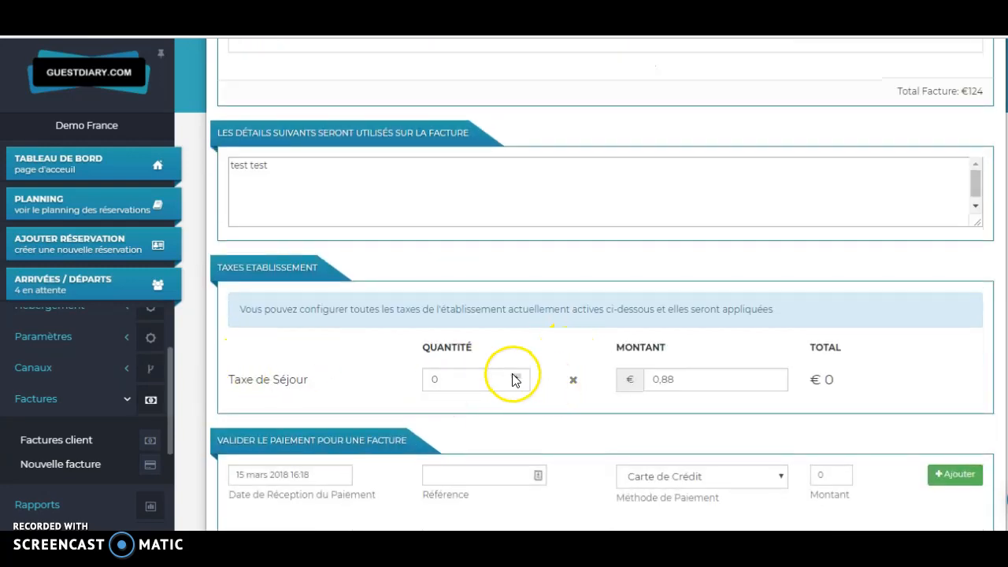
click(518, 376)
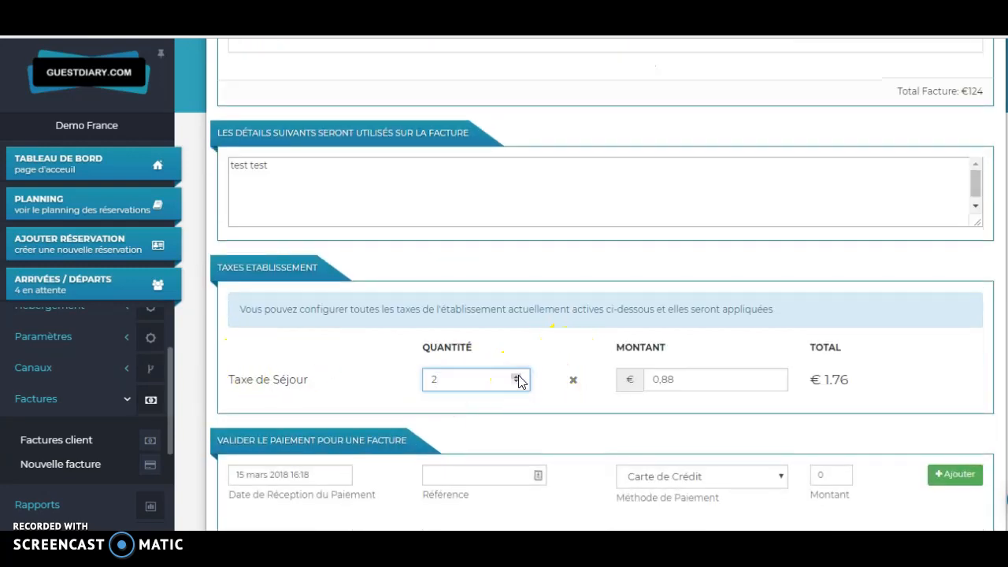
click(556, 298)
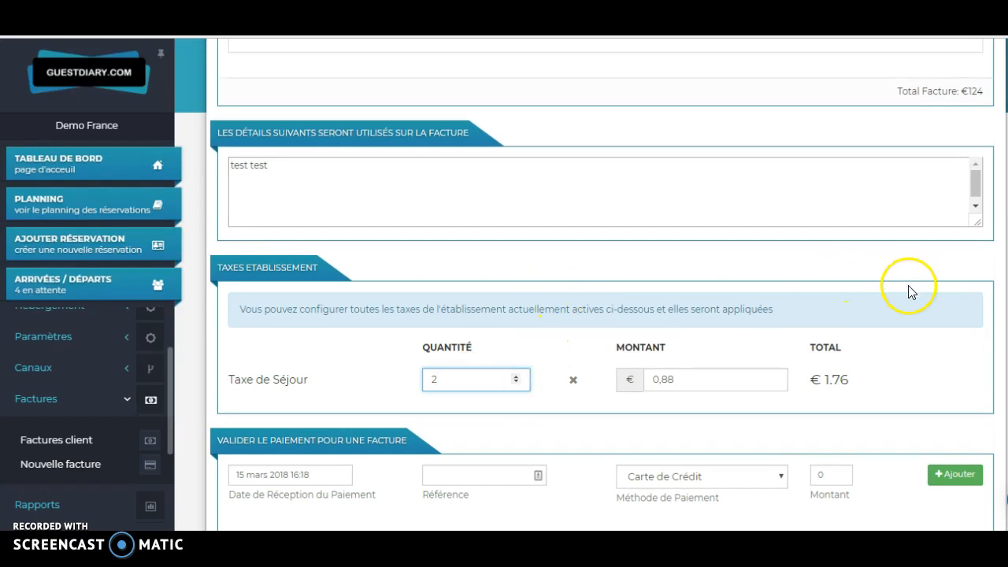
Step: Add a €125.76 card payment, then check out and bill the account
scroll(912, 400, down, 2)
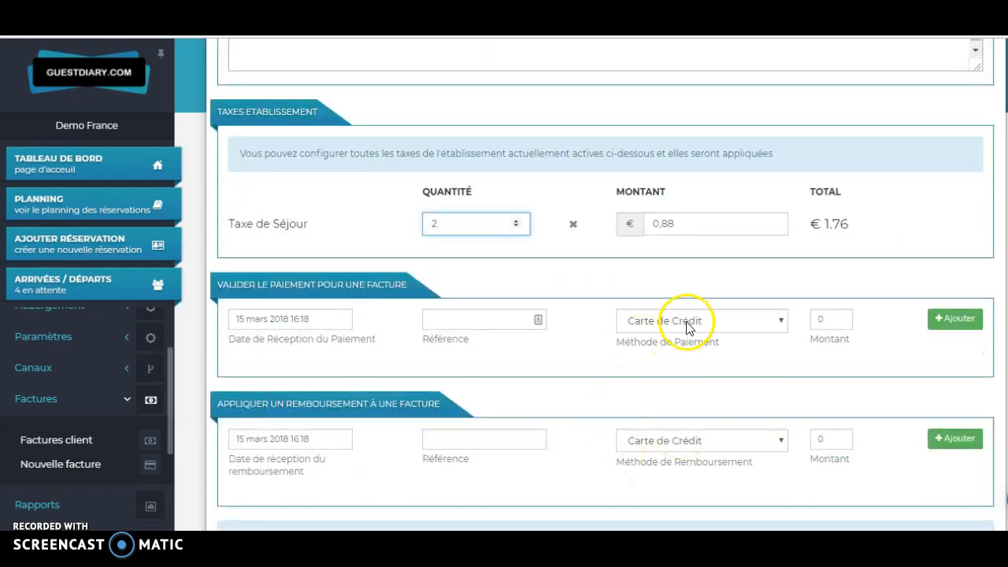
scroll(685, 328, down, 2)
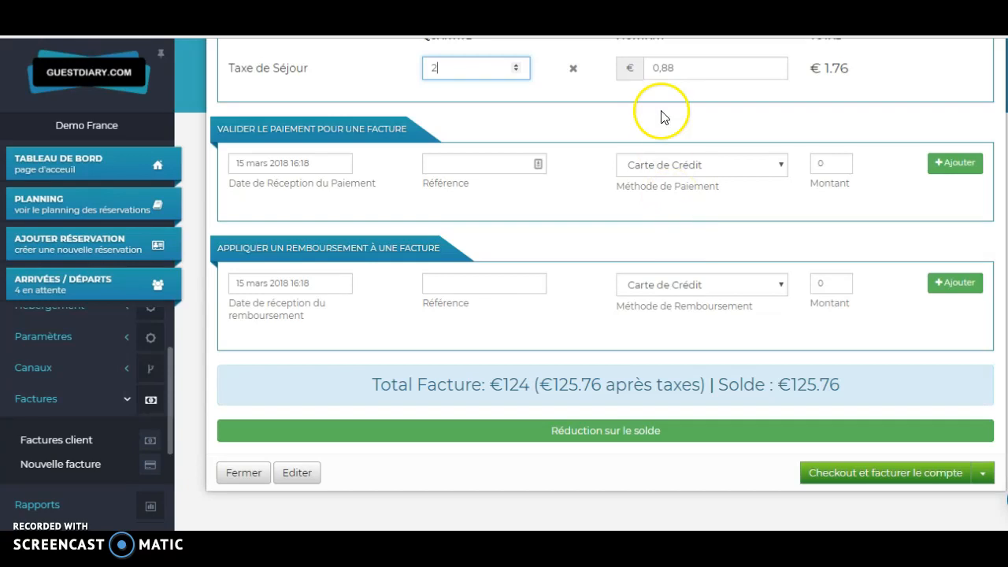
double_click(833, 164)
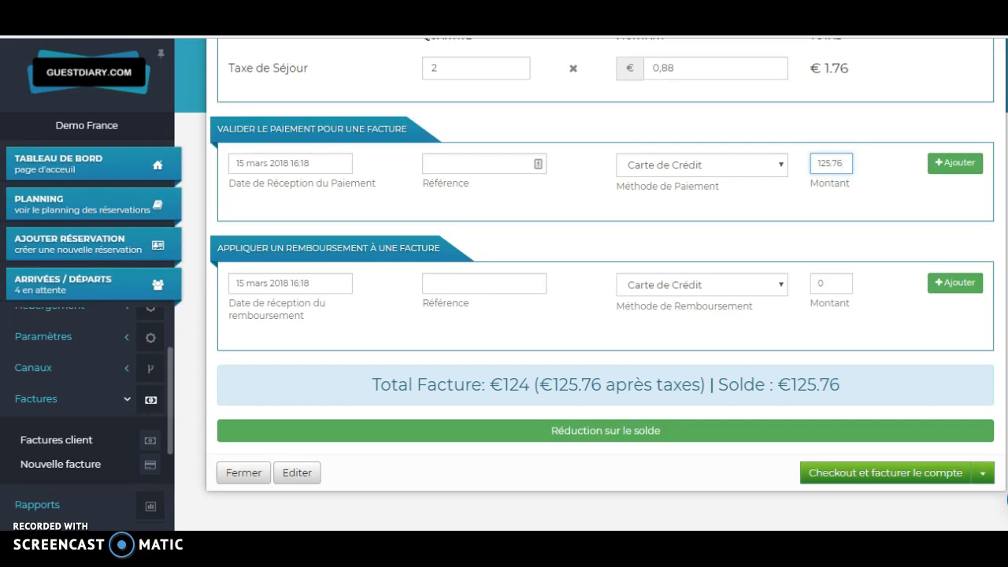
click(953, 164)
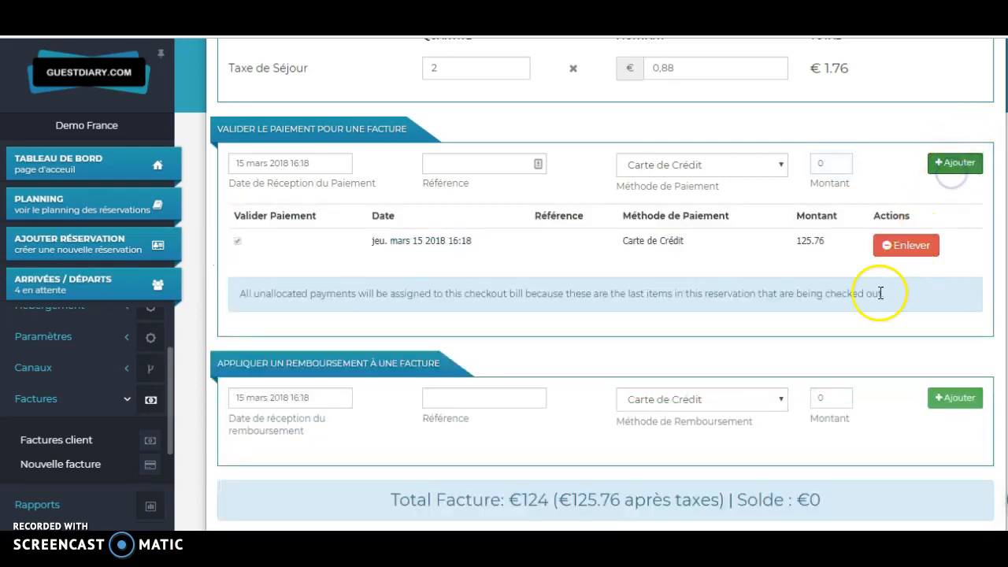
scroll(882, 339, down, 2)
click(929, 444)
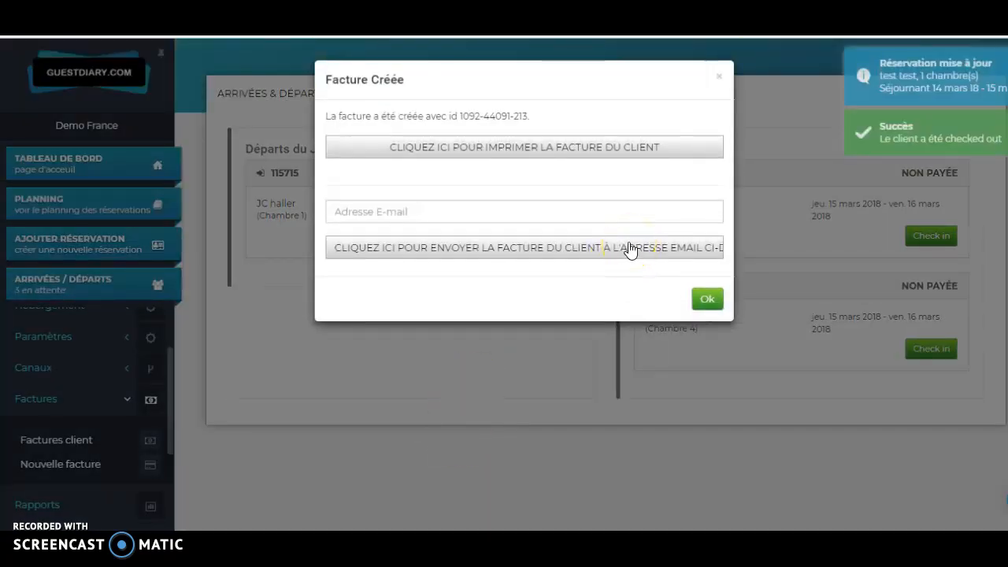
Step: Close the Facture Créée notice to return to the arrivals and departures list
click(602, 215)
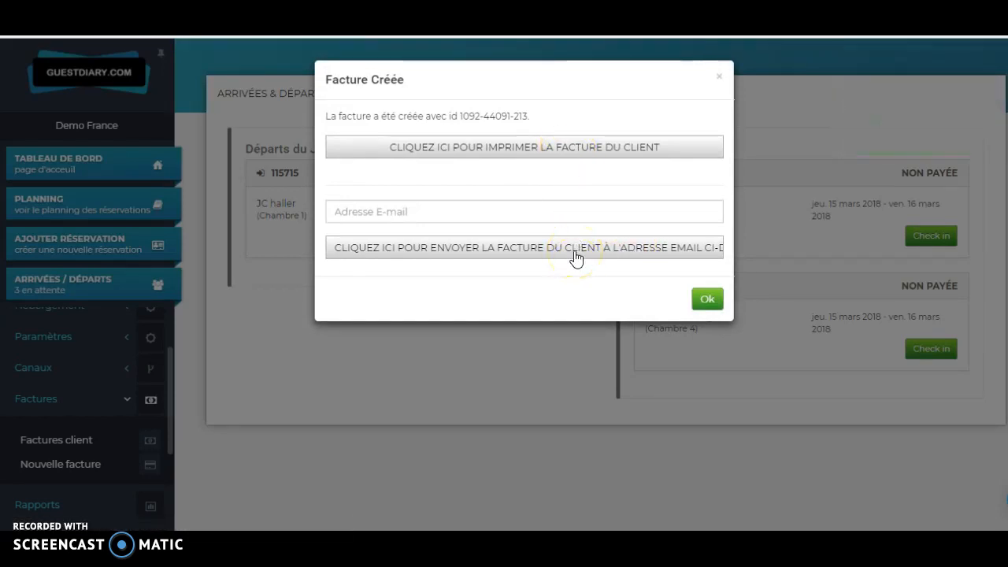
click(719, 77)
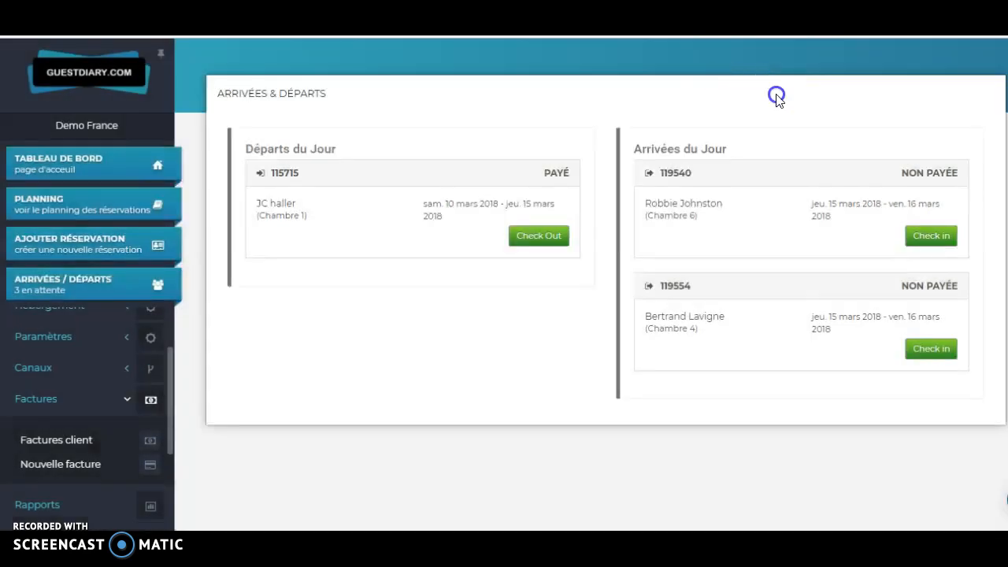